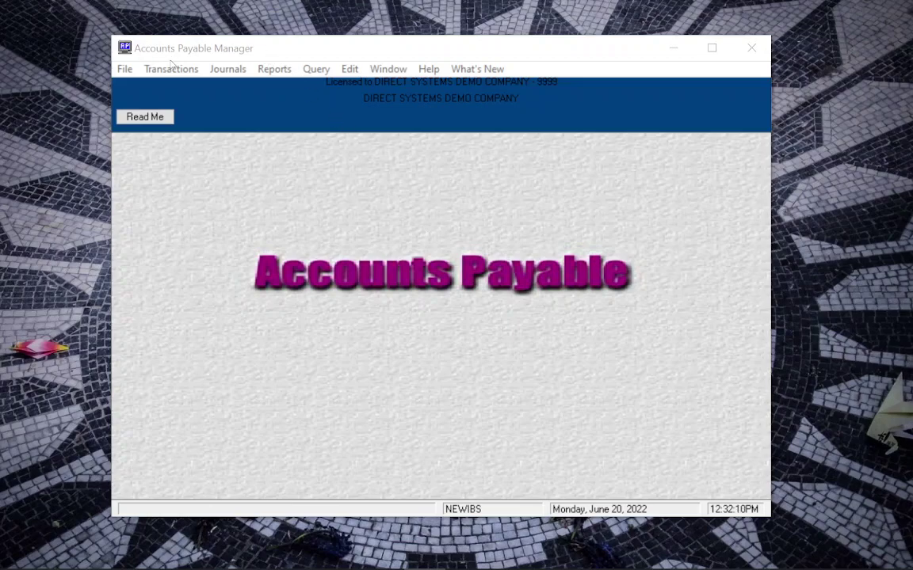
- Open invoice selection for payment for all vendors, keeping Include All A/P Accounts
left_click(171, 68)
mouse_move(183, 105)
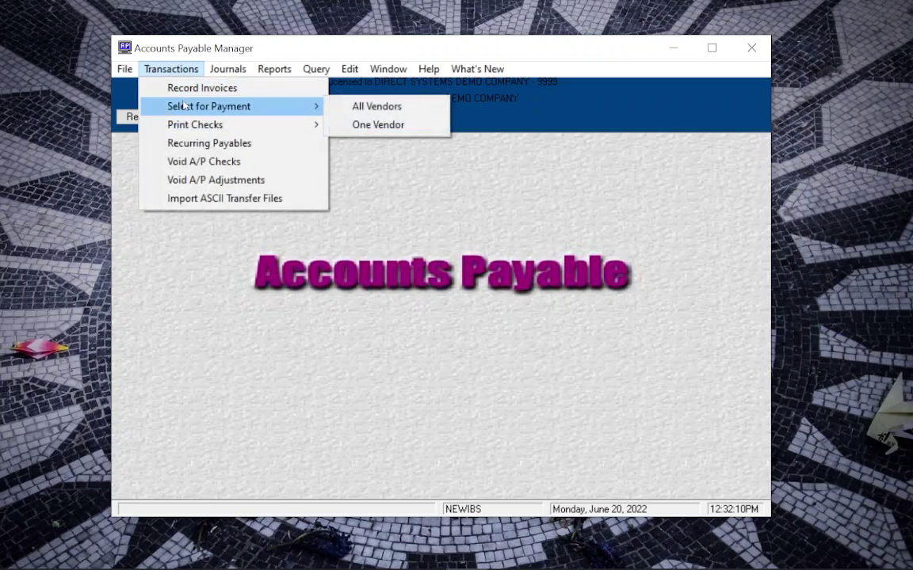
left_click(361, 105)
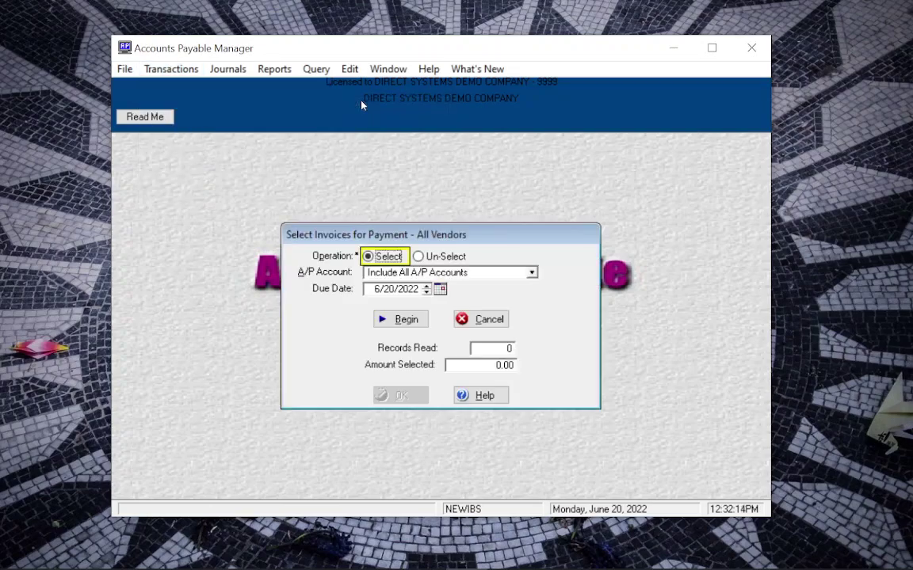
left_click(418, 274)
left_click(418, 274)
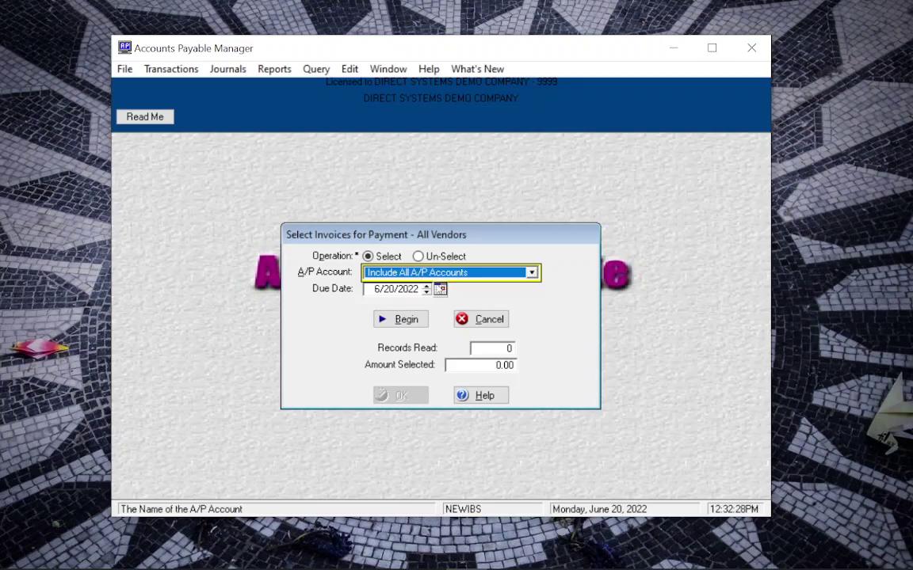
- Set the due date to June 27, 2022 and accept the 2 invoices totalling 5,011.00
left_click(440, 290)
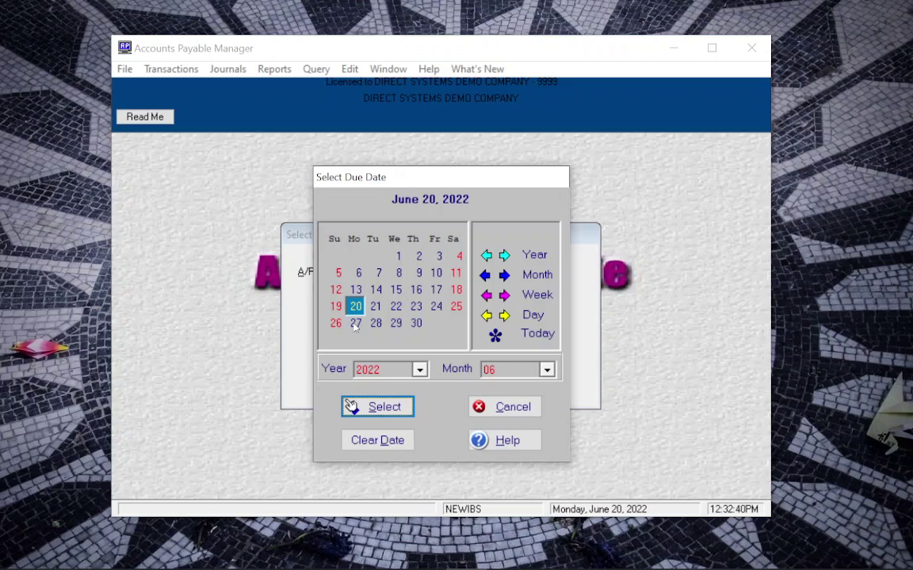
left_click(355, 323)
left_click(368, 408)
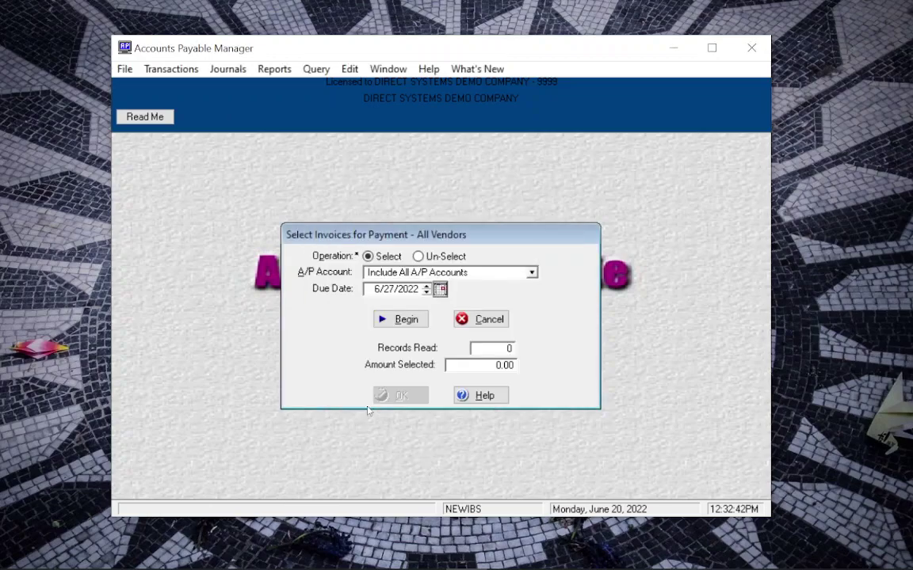
left_click(403, 320)
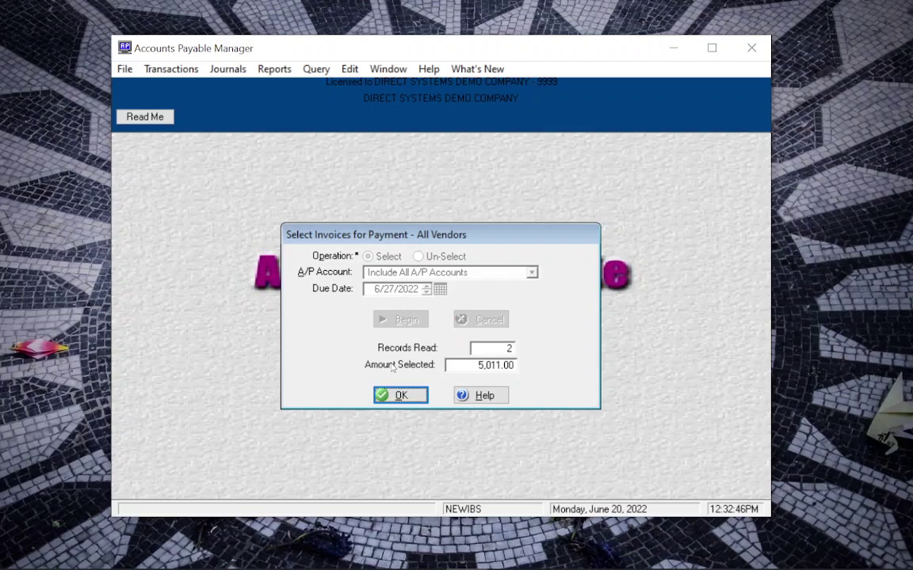
left_click(400, 395)
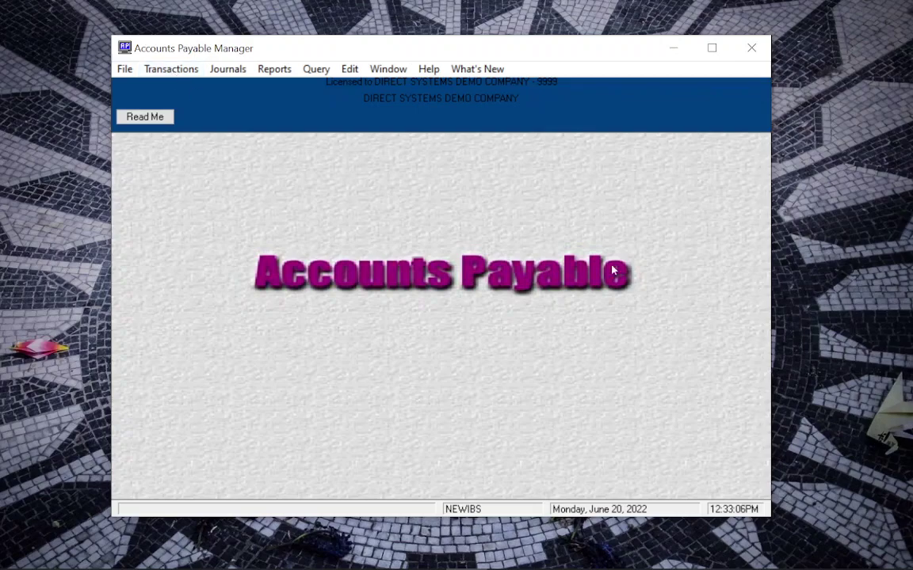
- Load the all-vendors check run, listing ACME and one other vendor at 5,011.00
left_click(177, 72)
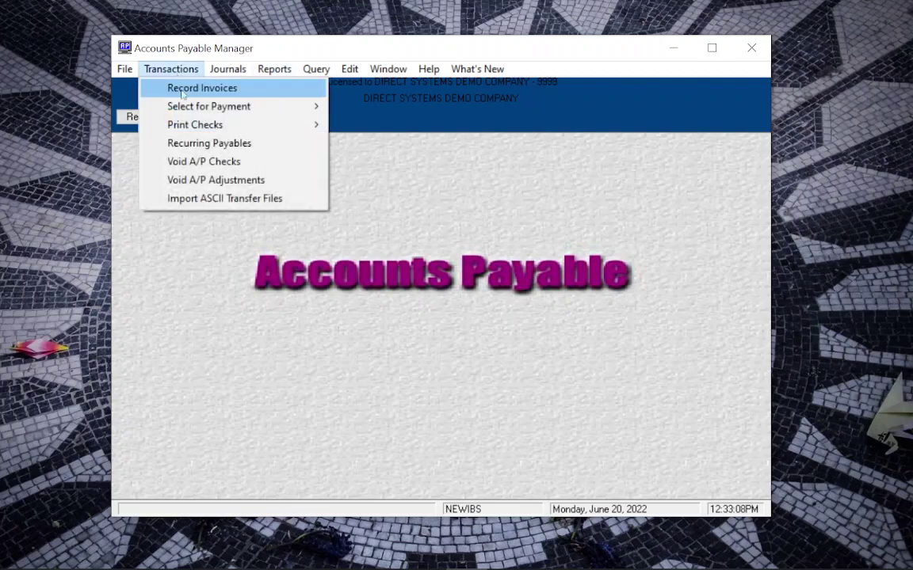
mouse_move(180, 120)
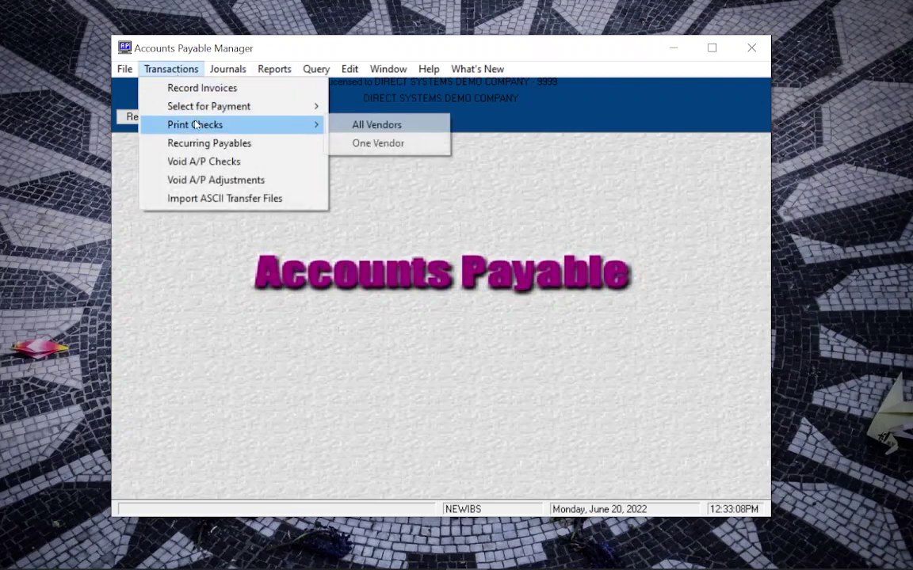
left_click(441, 121)
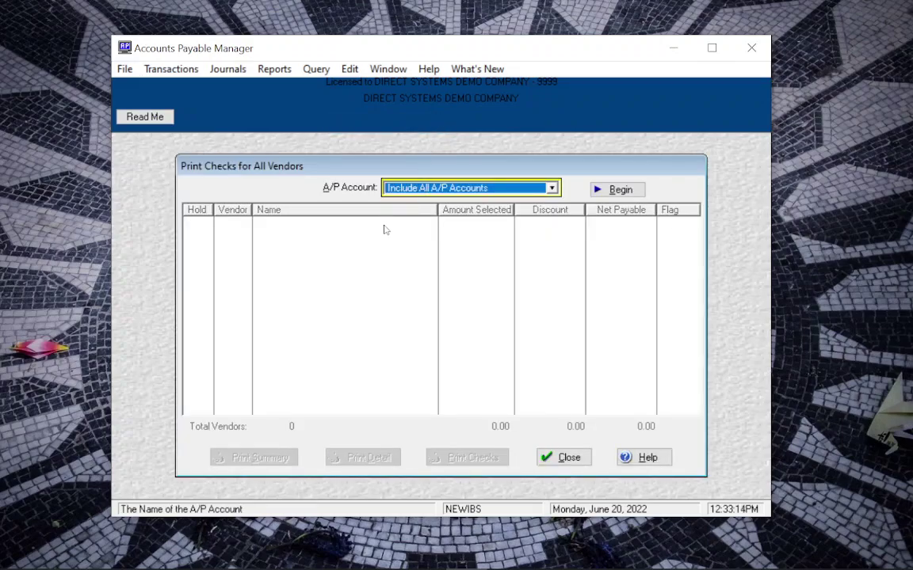
left_click(617, 190)
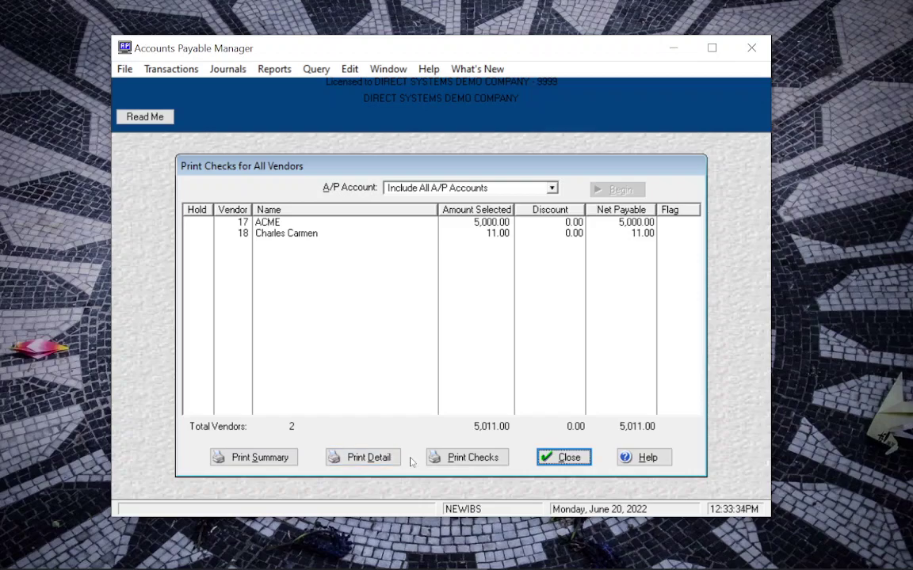
- Pay from FIRST NATIONAL BANK and review its existing checks, ending at number 1653
left_click(467, 457)
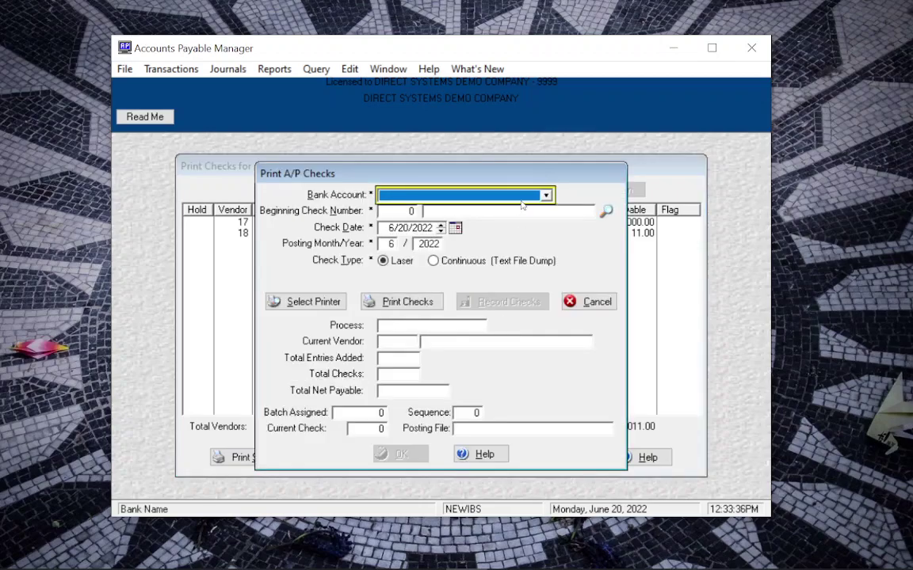
left_click(469, 192)
left_click(451, 220)
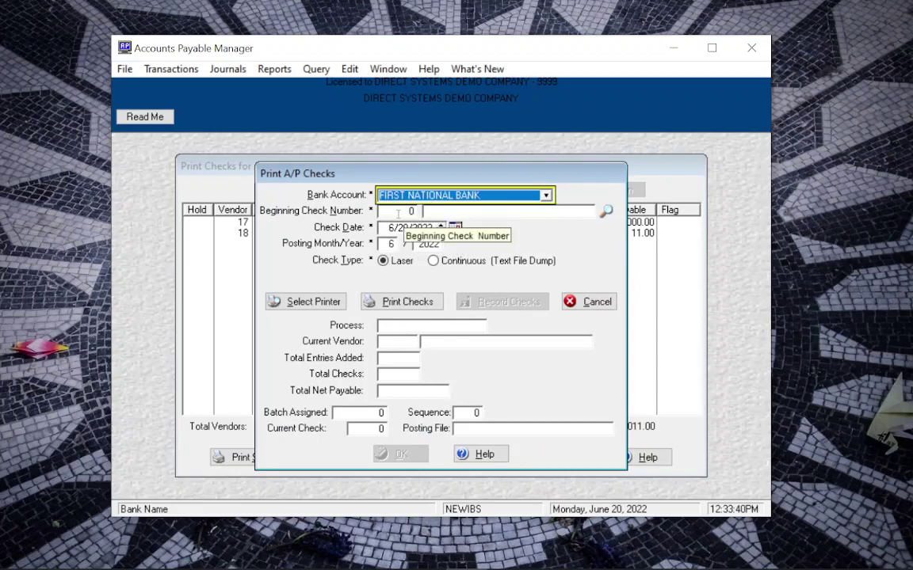
left_click(605, 211)
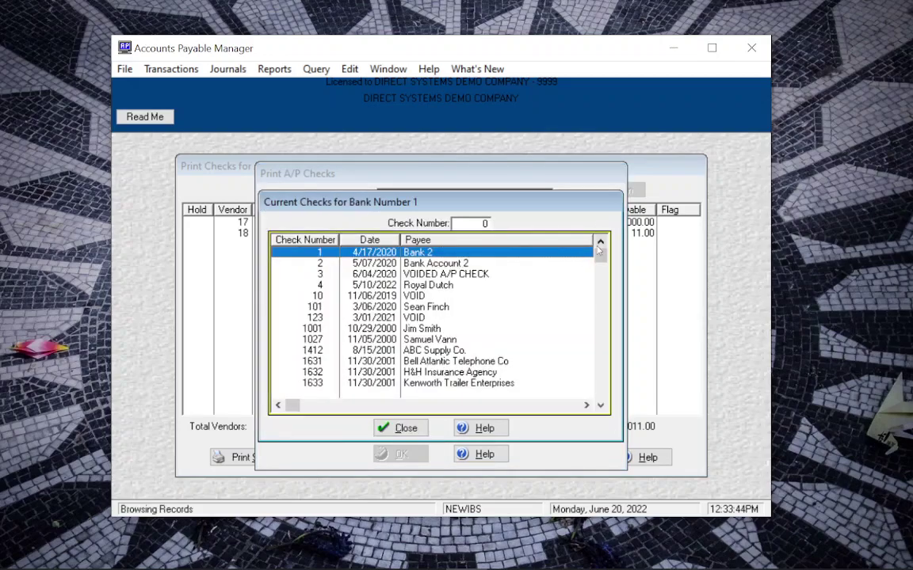
left_click_drag(600, 255, 604, 408)
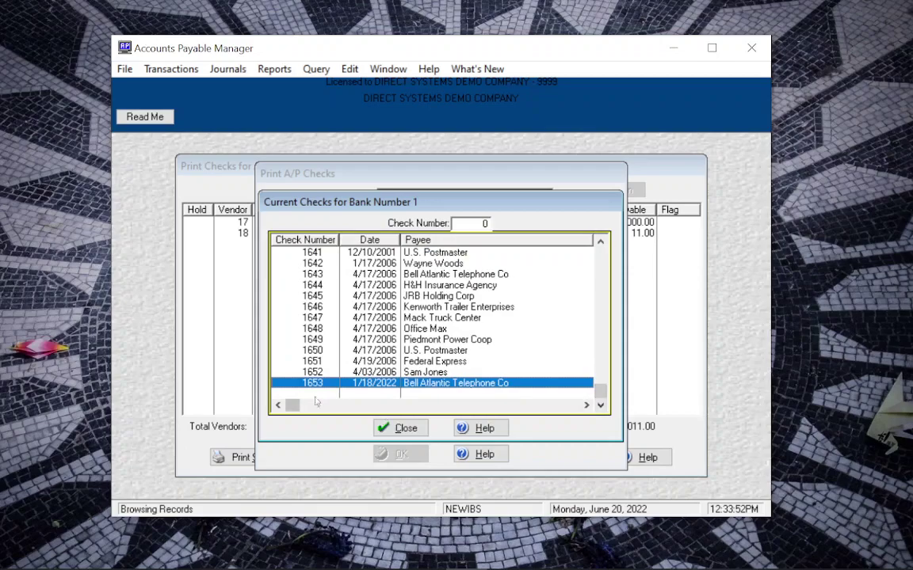
- Set the beginning check number to 1654
double_click(364, 384)
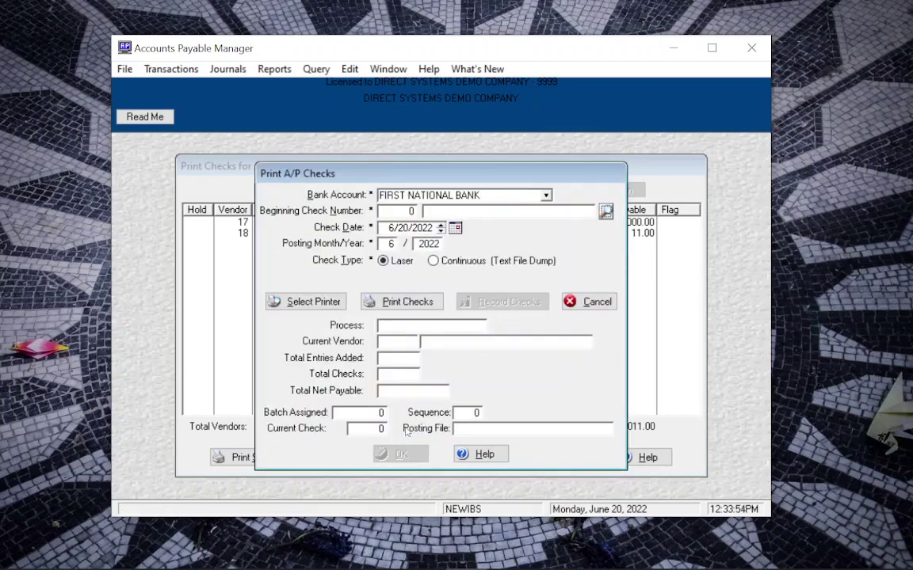
left_click(386, 212)
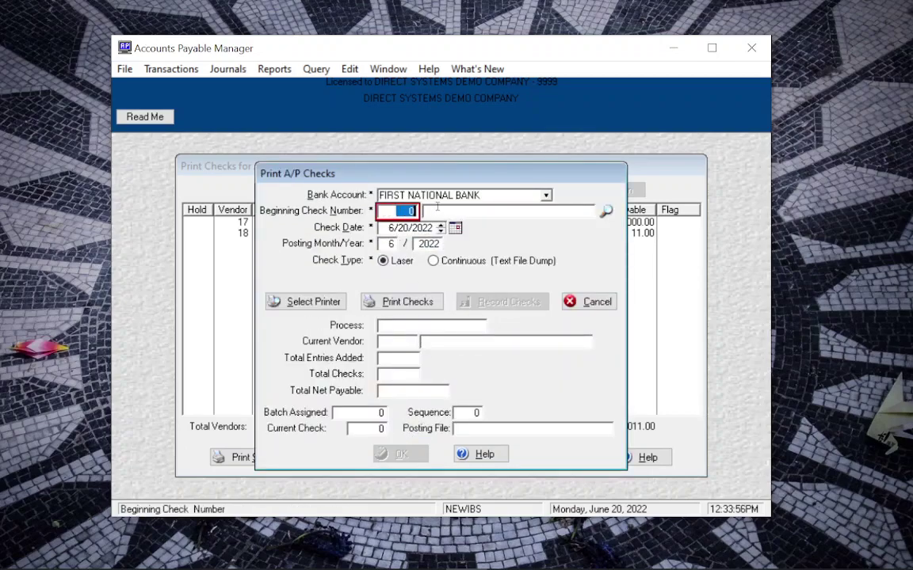
type("1654")
key("Tab")
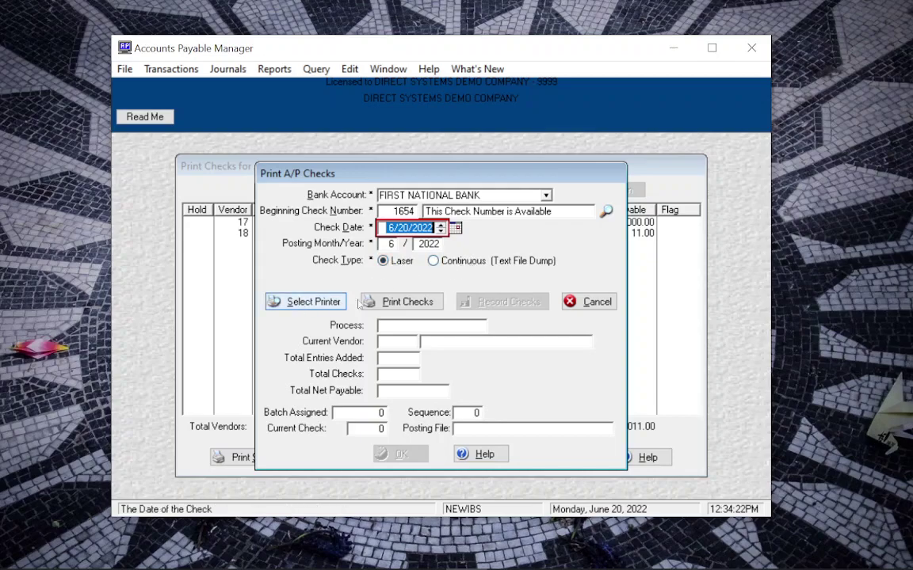
- Print the two checks, starting at 1654 to ACME, to an on-screen preview and review them
left_click(395, 304)
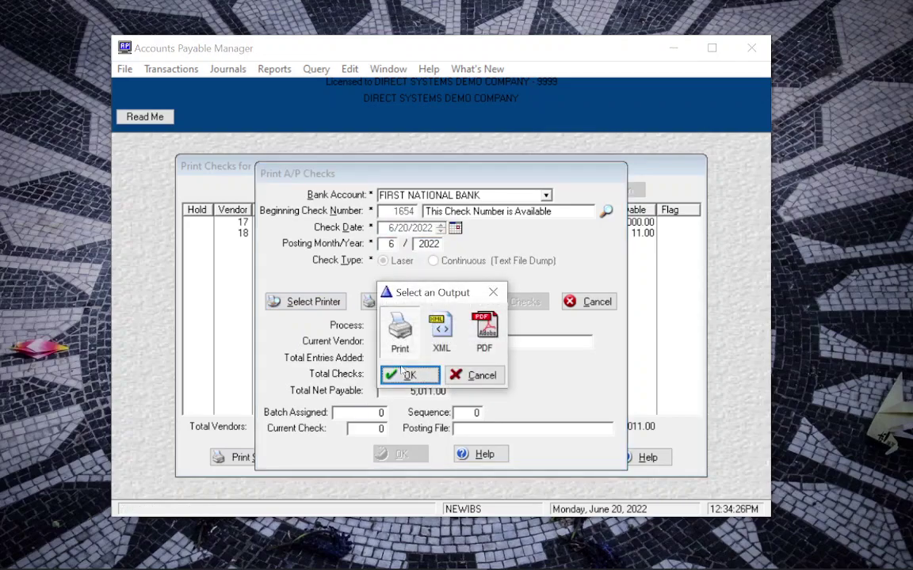
left_click(401, 374)
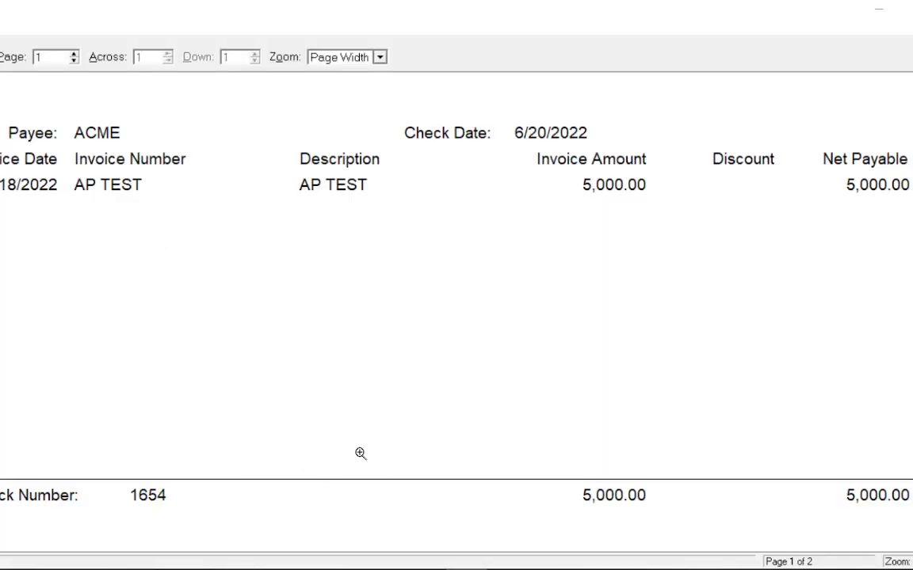
scroll(365, 450, "down", 10)
scroll(380, 449, "down", 9)
scroll(383, 457, "up", 15)
left_click(839, 6)
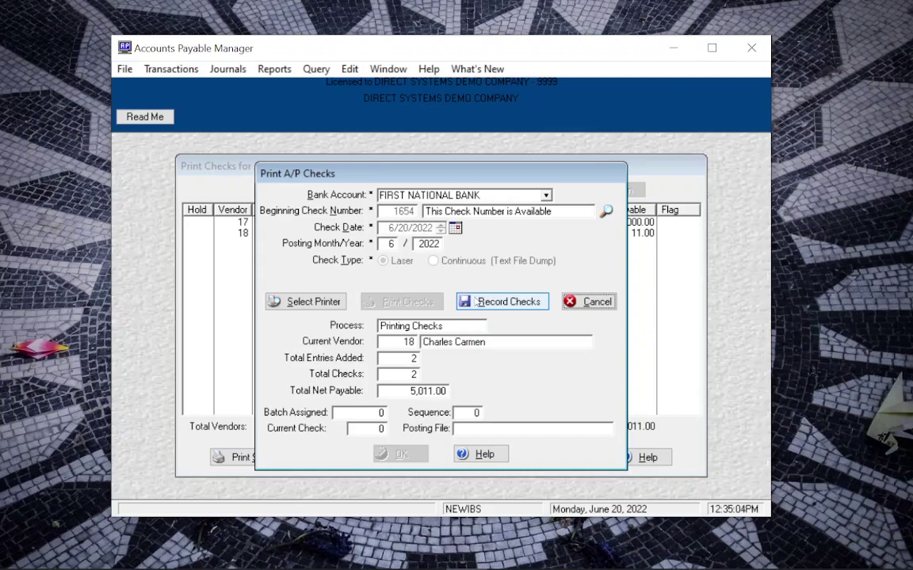
left_click(475, 302)
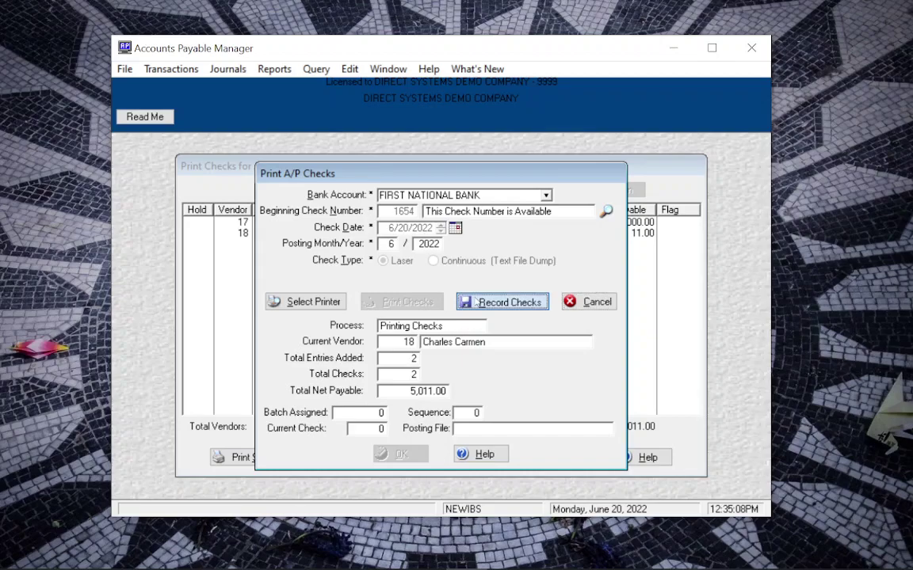
- Cancel the check run, leaving the two printed checks unrecorded
left_click(581, 304)
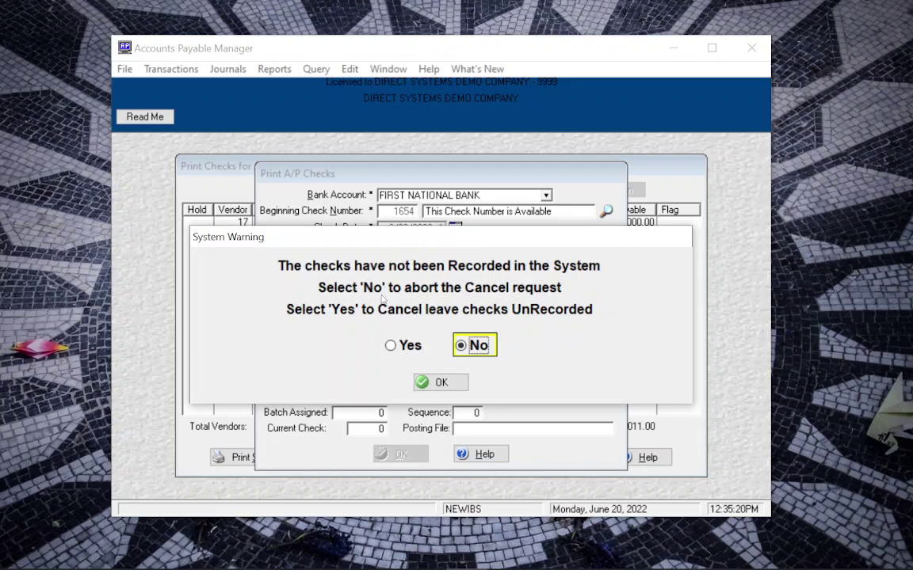
left_click(391, 345)
key("Return")
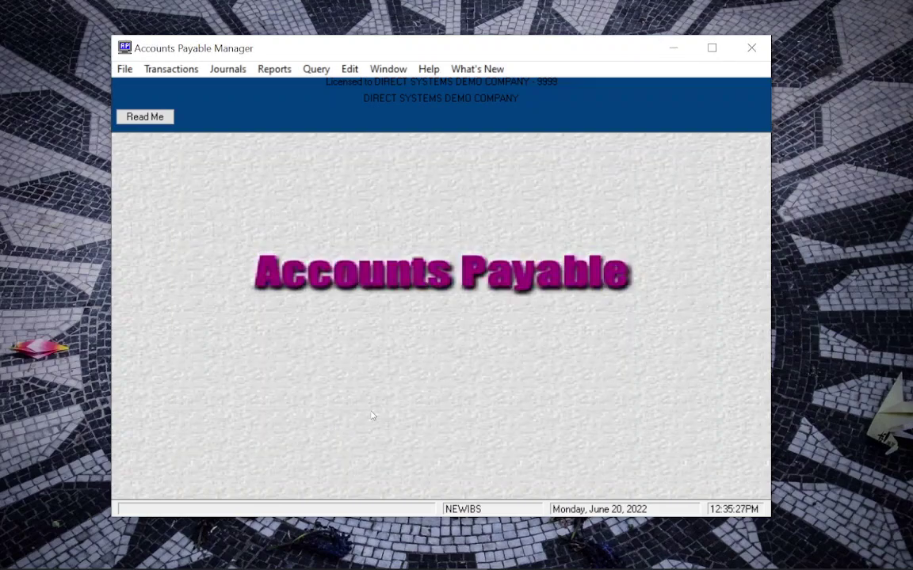